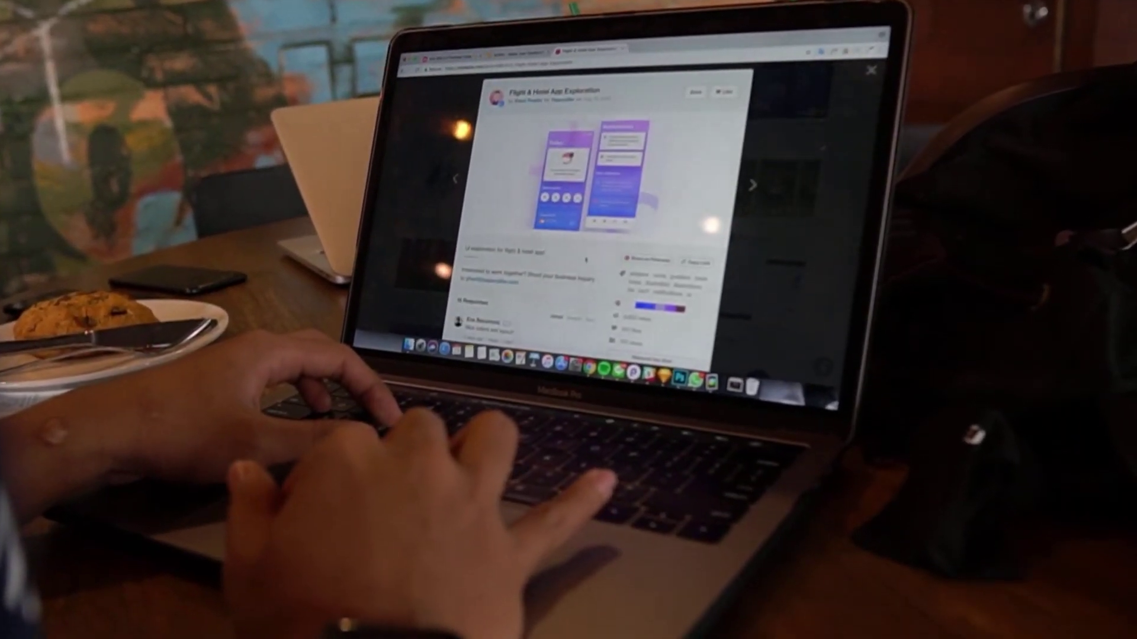
click(599, 178)
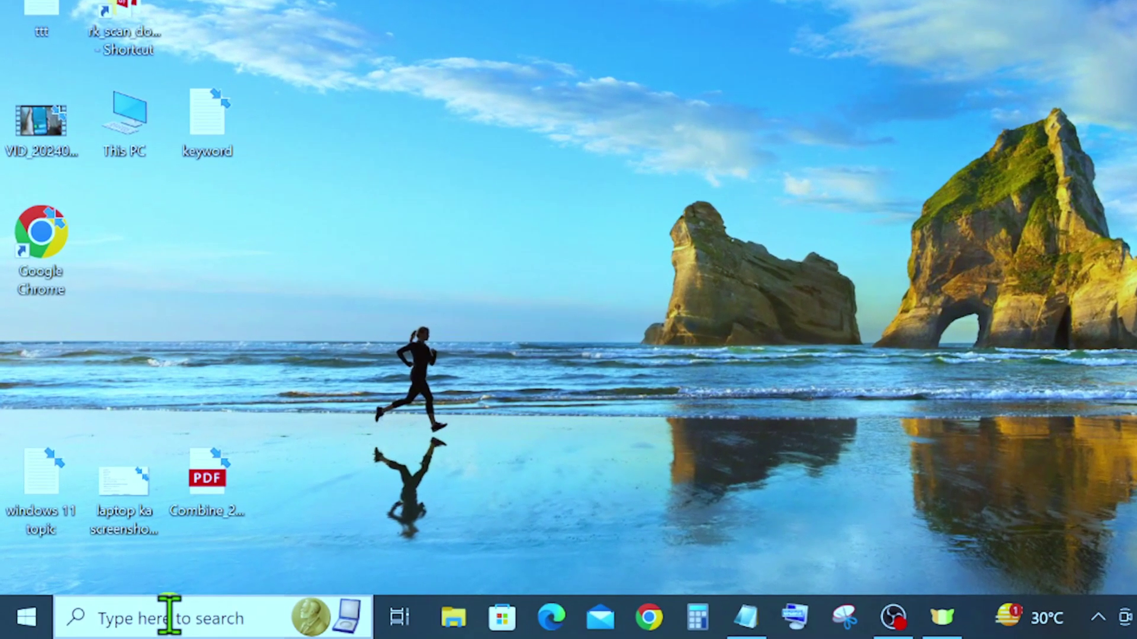
Check the installed Windows version by running WINVER from the Run dialog, and close the version window.
click(150, 618)
text(run)
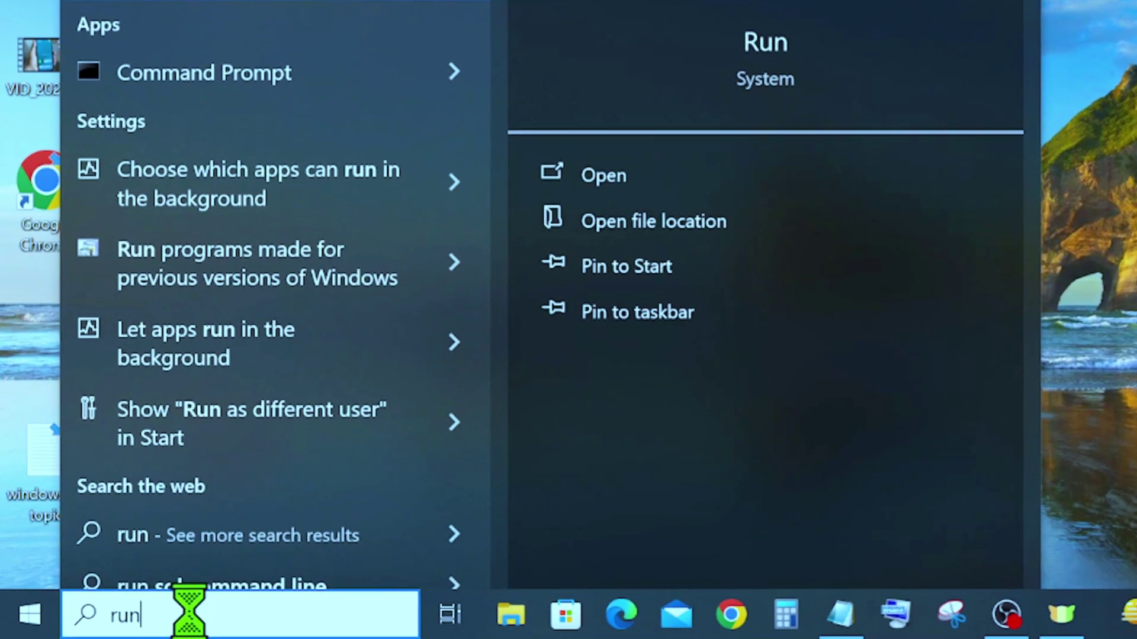
key(Return)
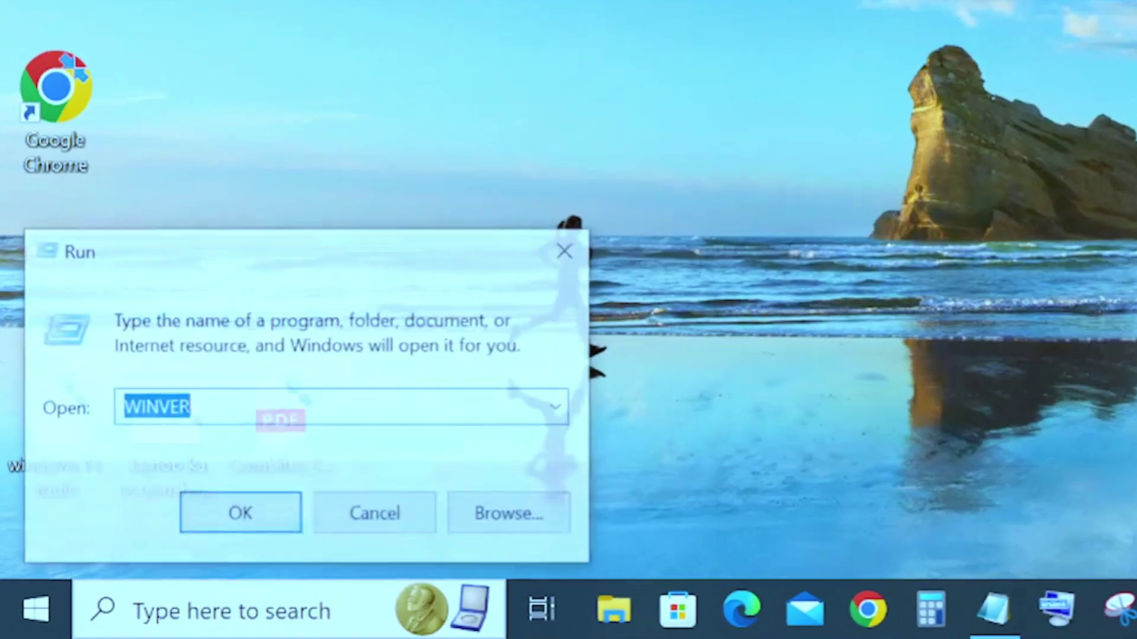
key(Return)
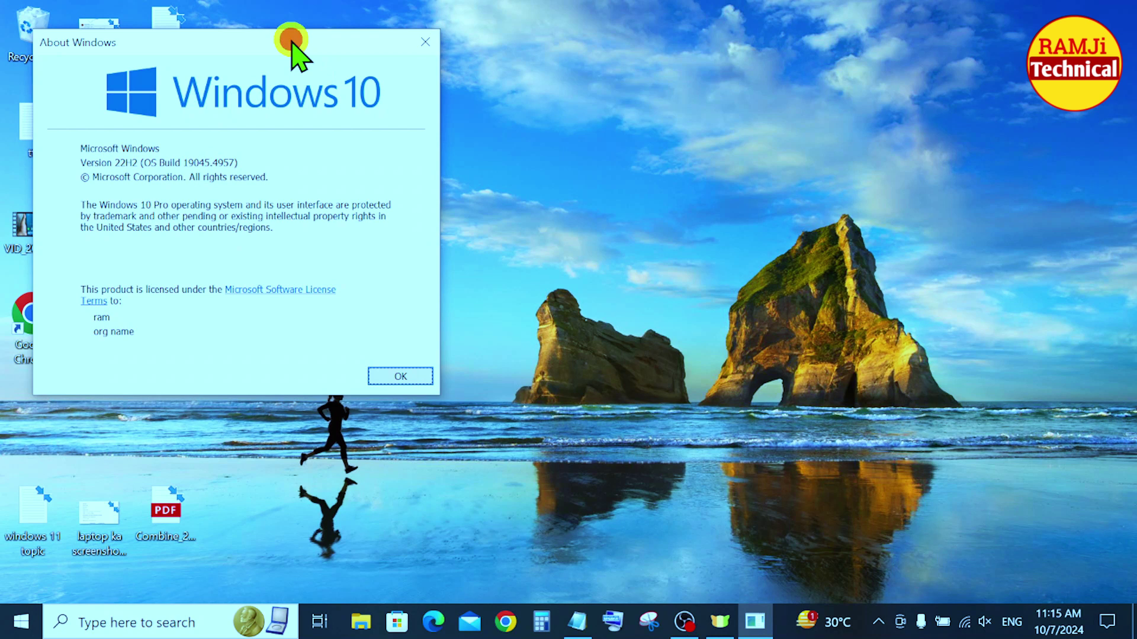
drag(290, 41, 542, 82)
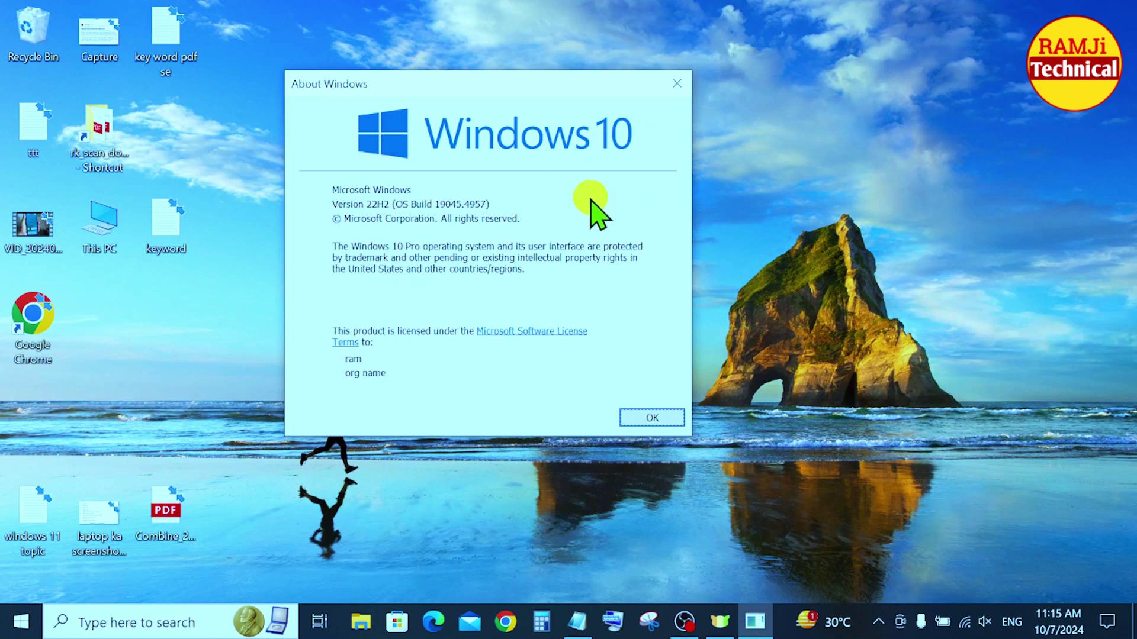
click(682, 87)
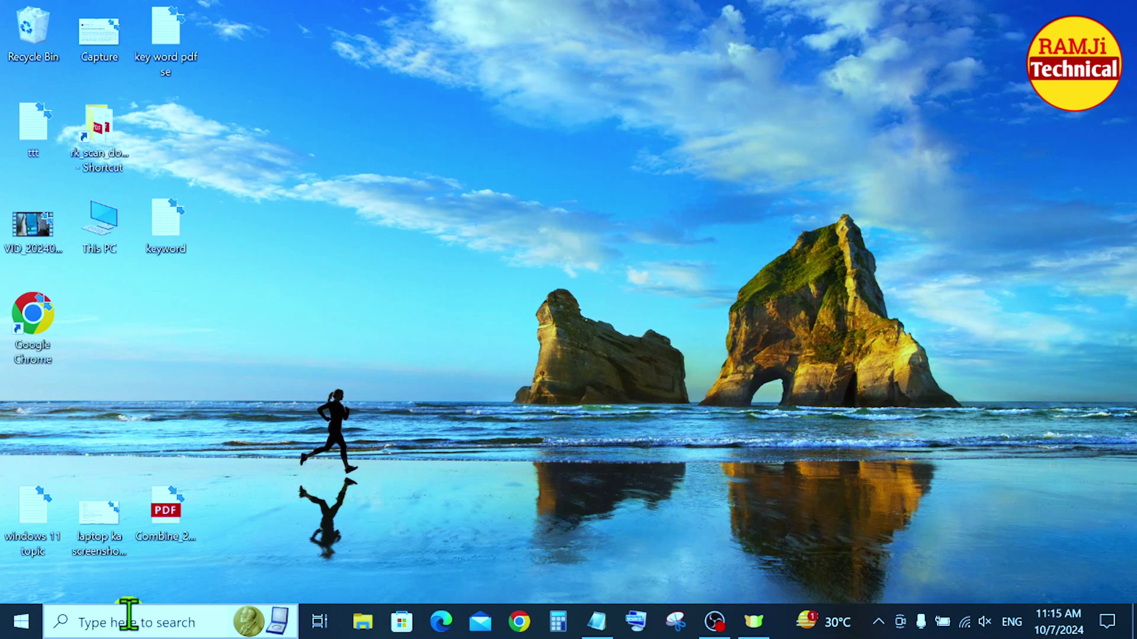
Open Settings and find the Reset this PC recovery options by searching for "reset".
click(185, 621)
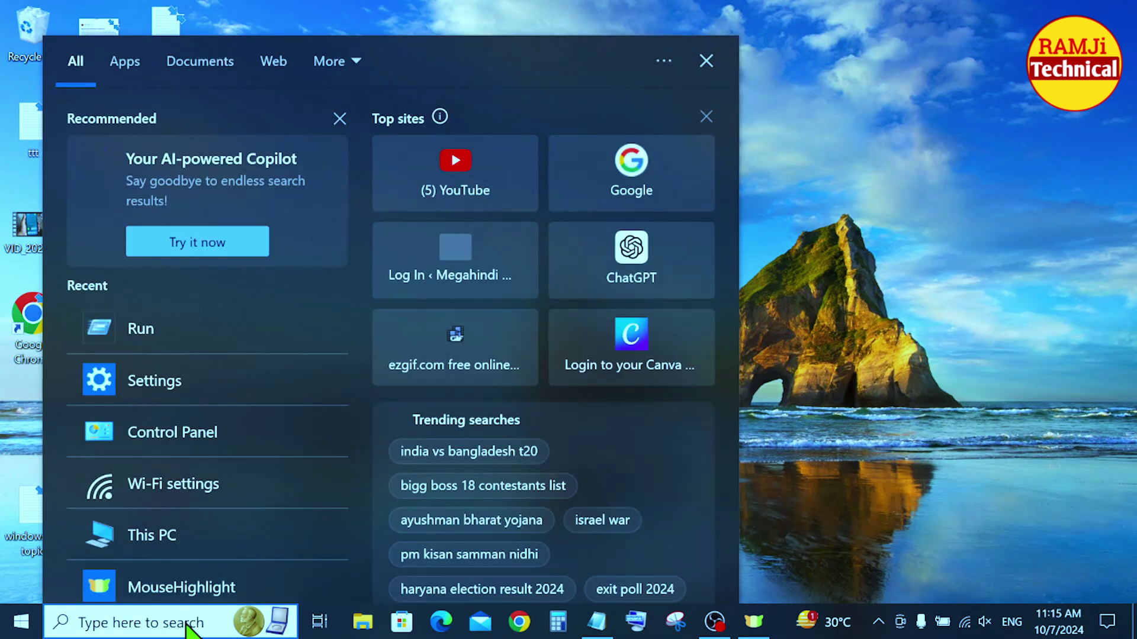
text(sett)
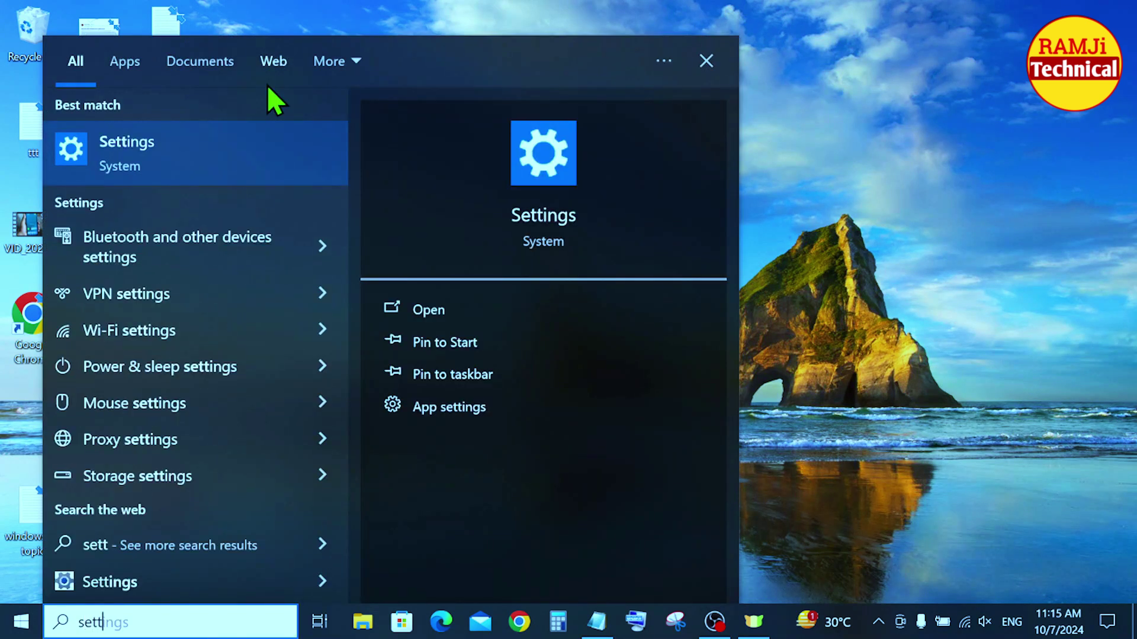
click(276, 165)
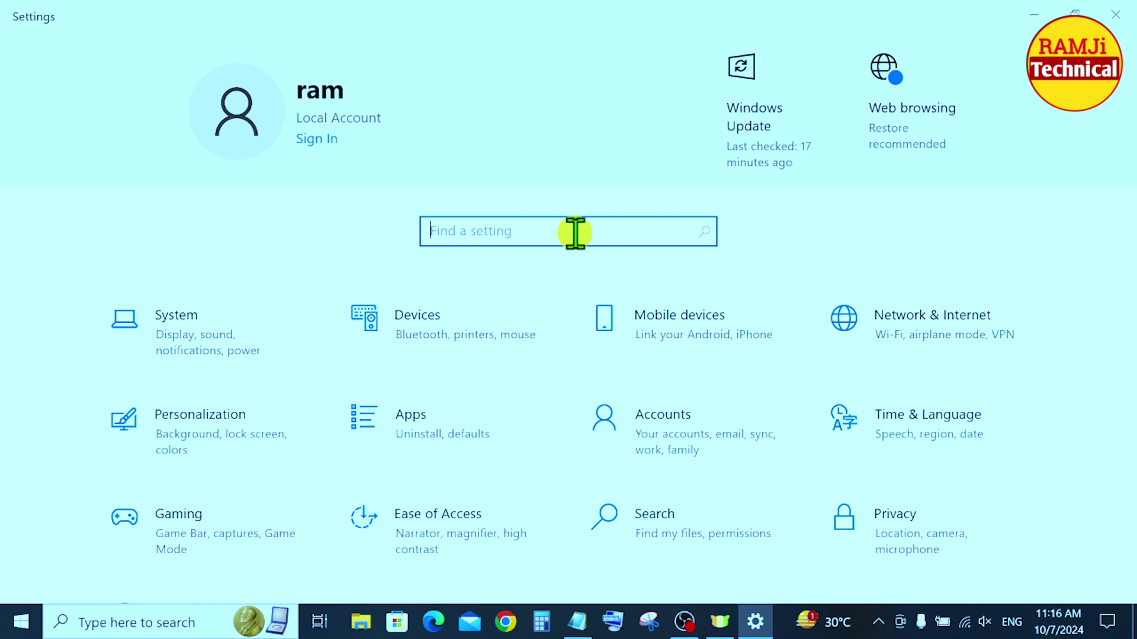
text(reset)
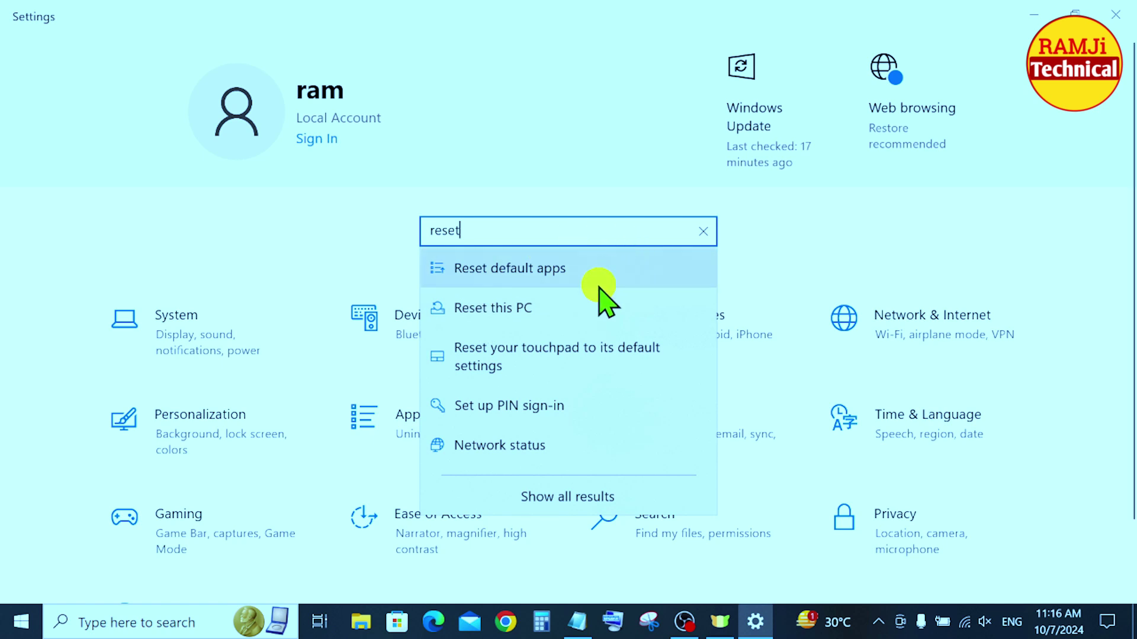
click(543, 312)
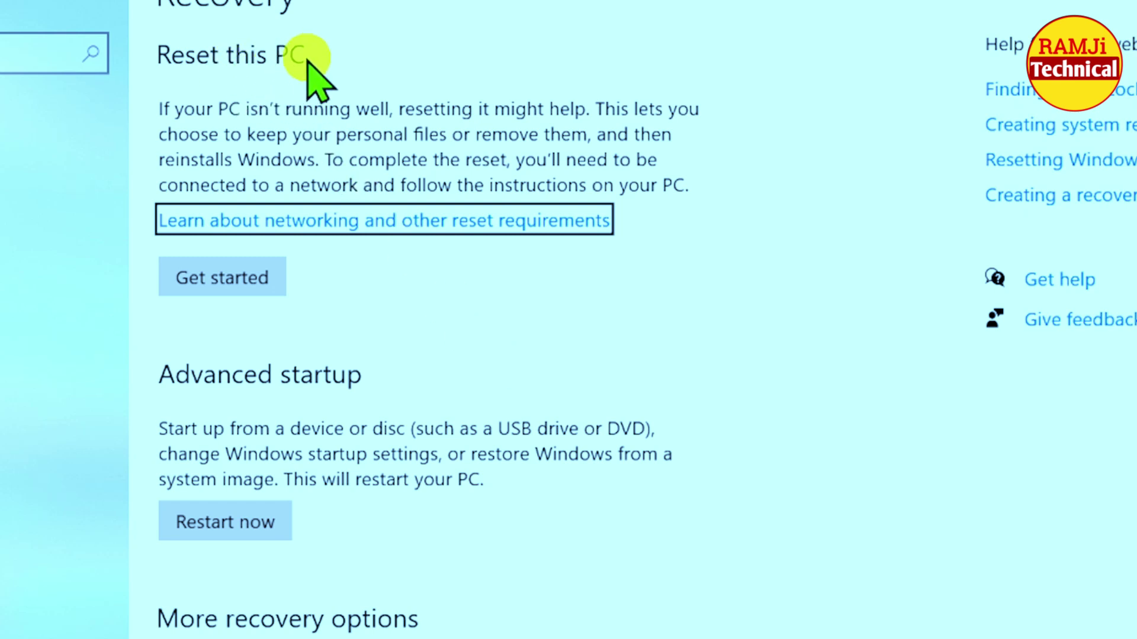
Start resetting this PC with the Remove everything option and reinstall Windows by Cloud download.
click(253, 277)
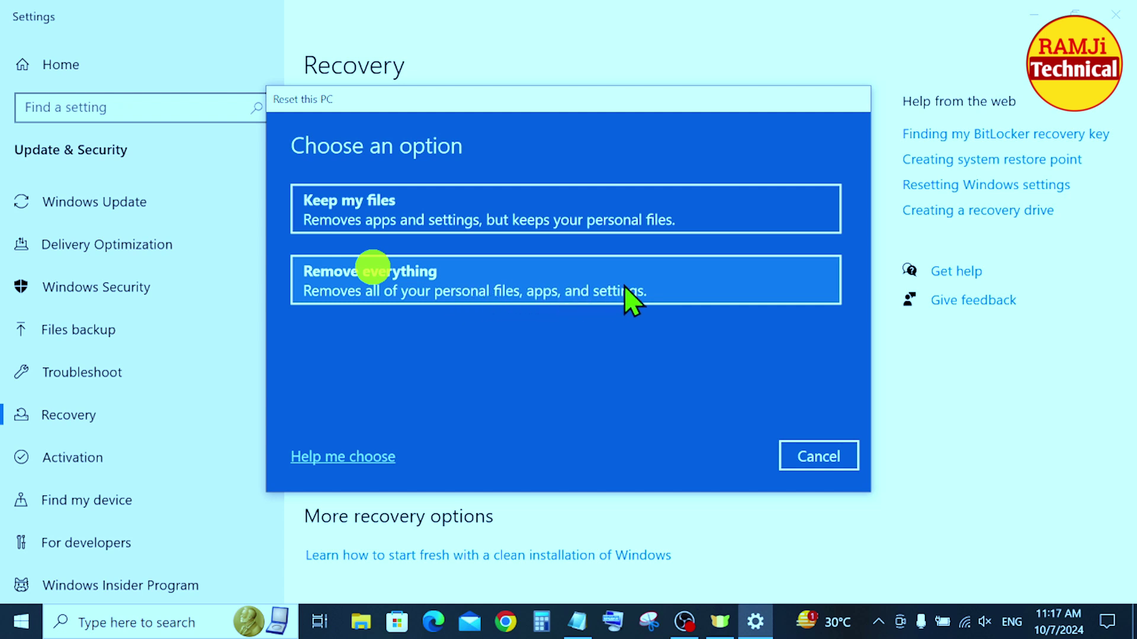
click(502, 282)
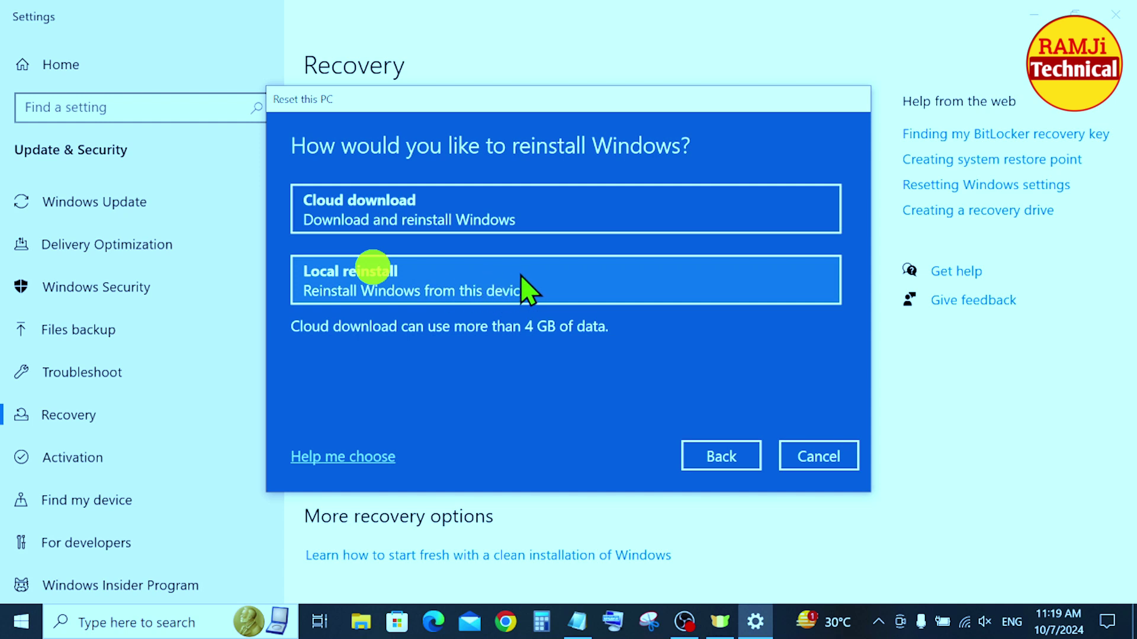
click(570, 210)
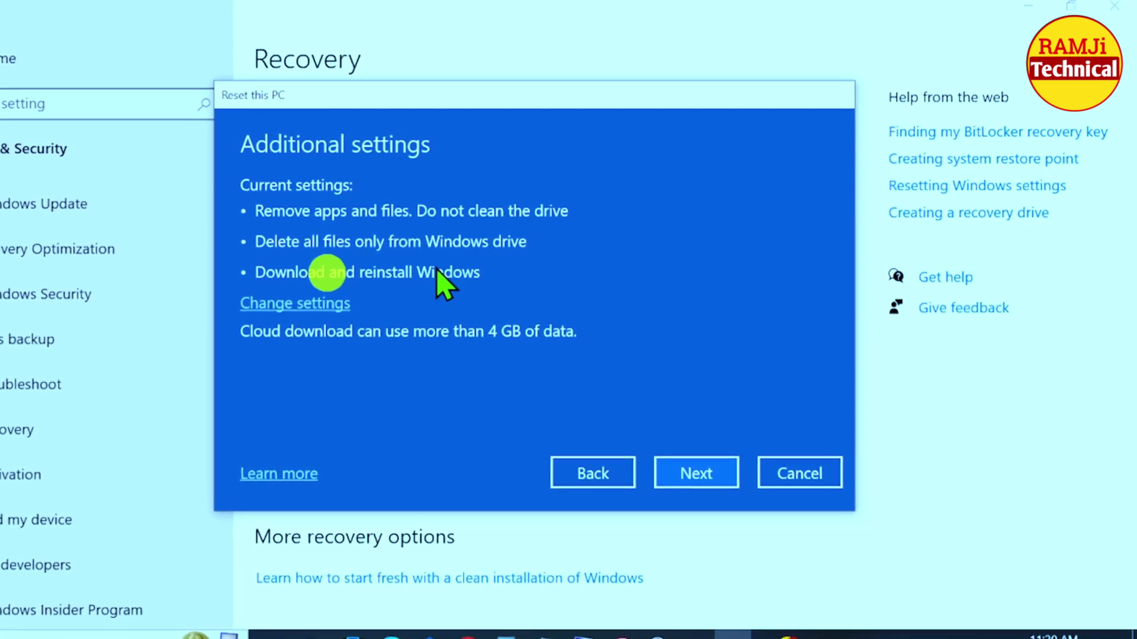
Set the reset to delete files from all drives with Clean data off, and cancel the reset.
click(291, 308)
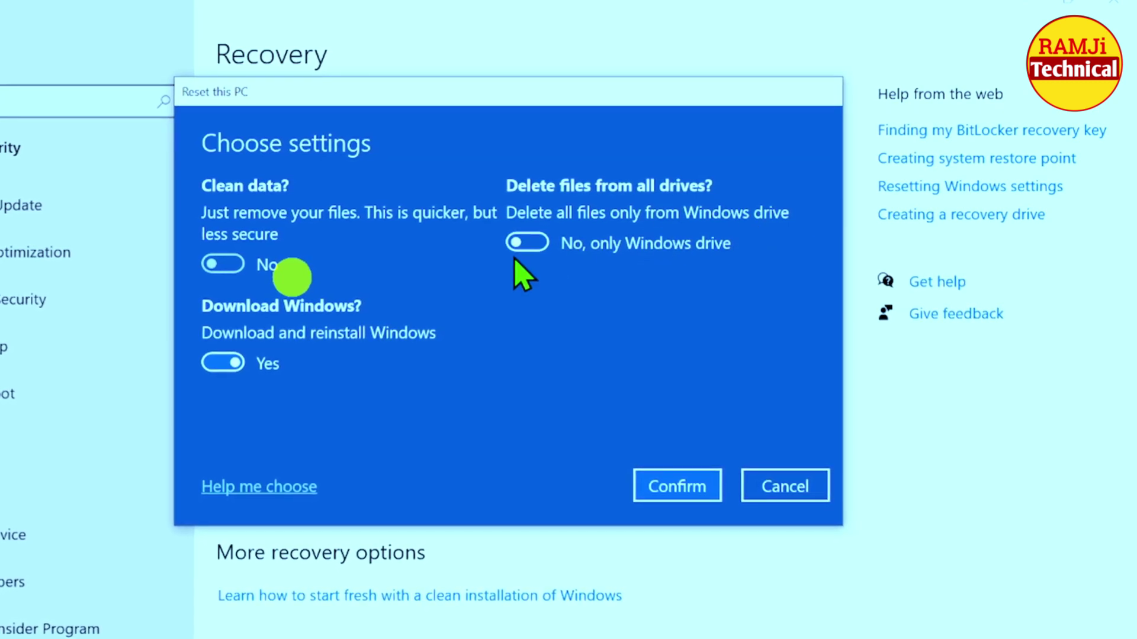
click(523, 244)
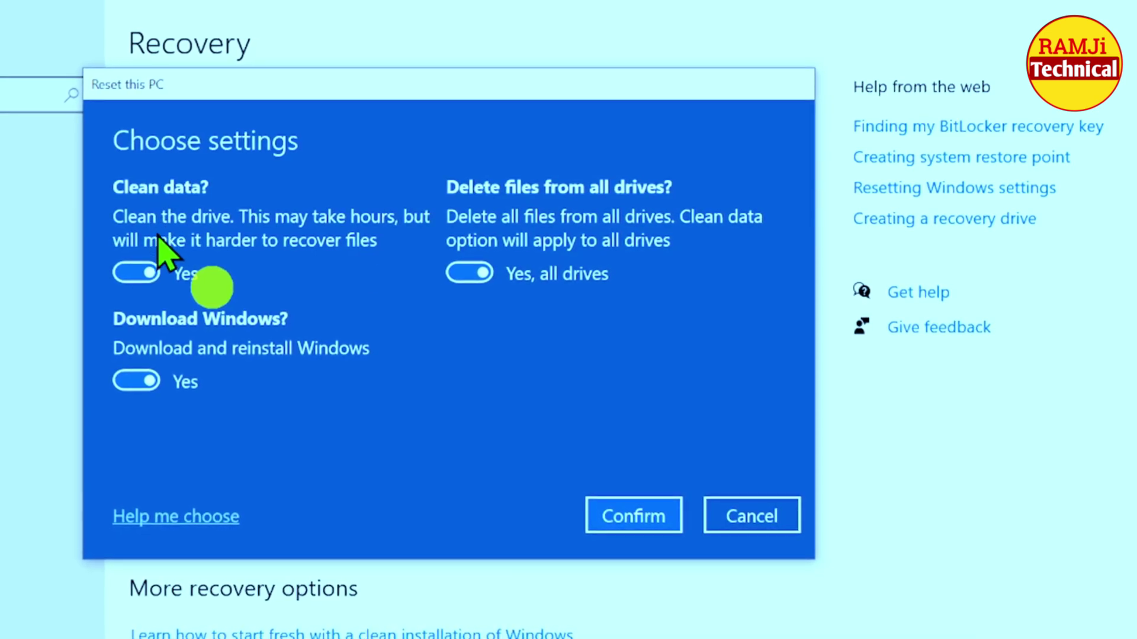
click(133, 276)
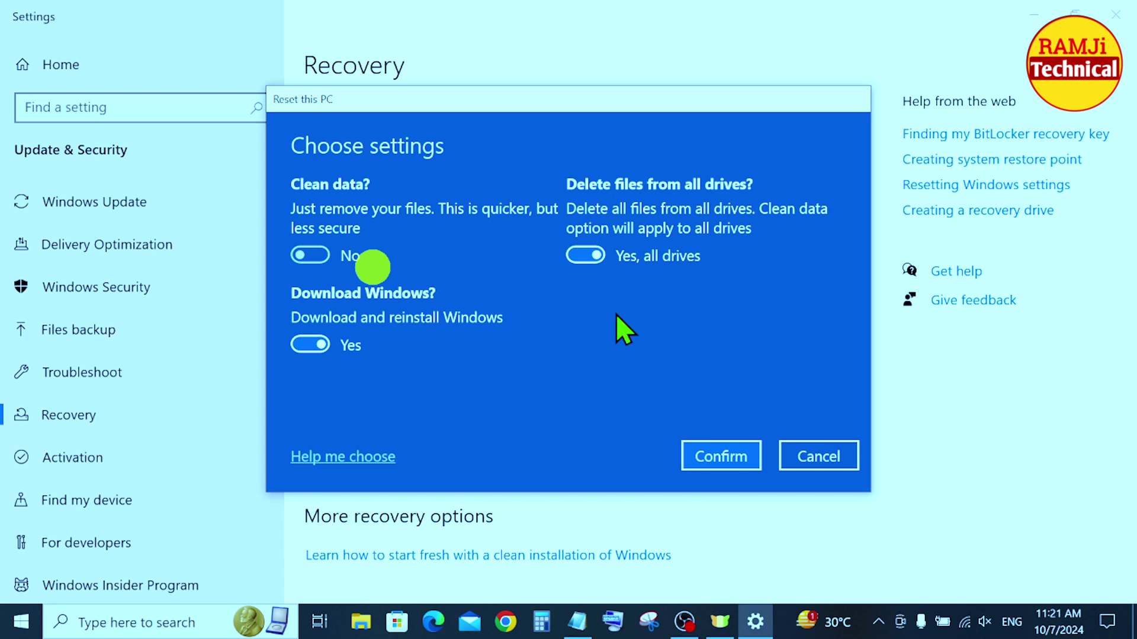
click(812, 462)
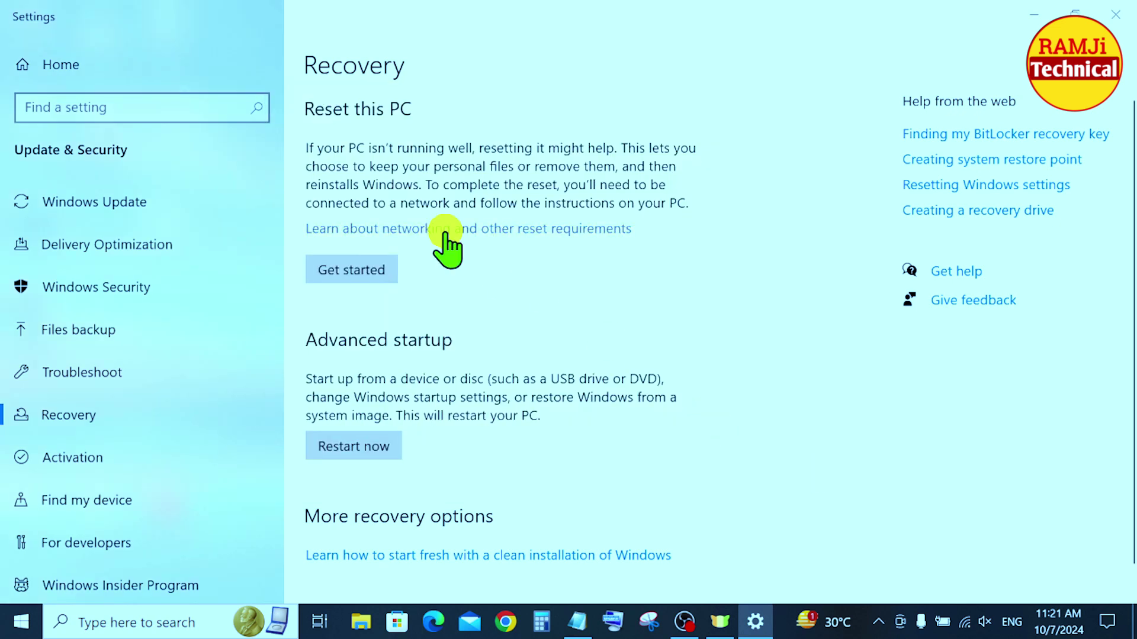
Start resetting this PC with Keep my files and Local reinstall, confirming the settings with Restore preinstalled apps on and Download Windows off.
click(335, 276)
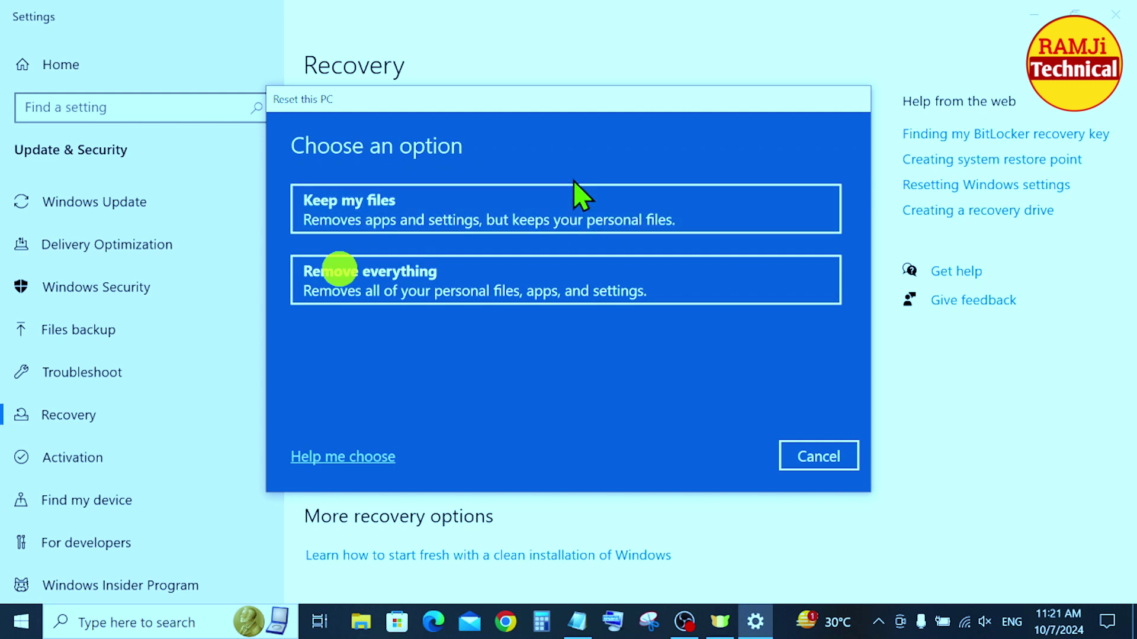
click(462, 214)
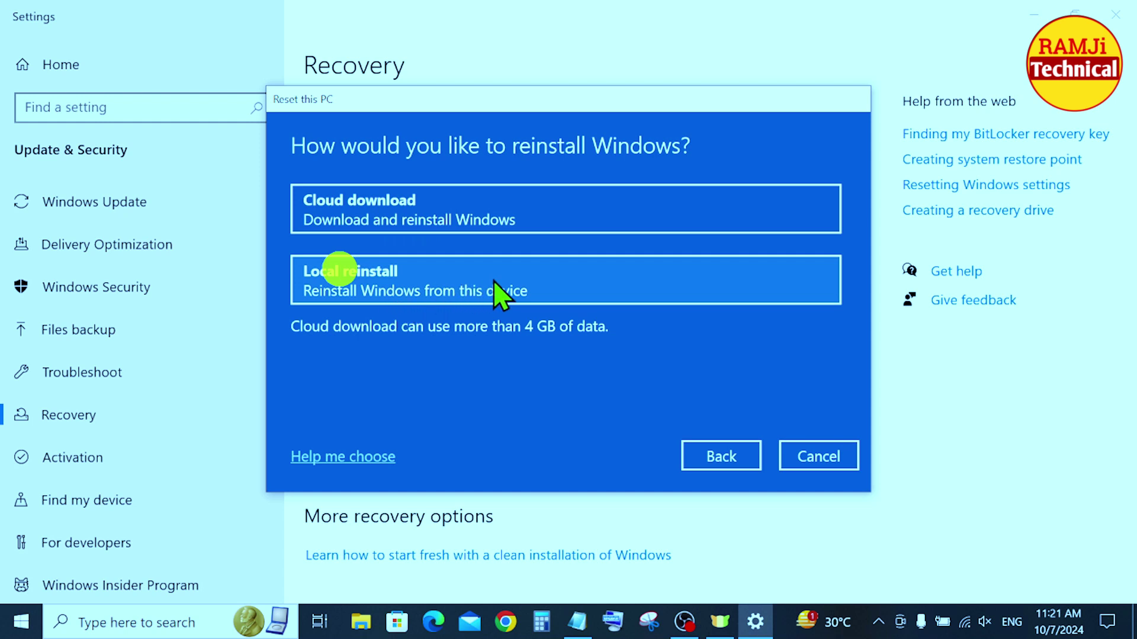
click(585, 286)
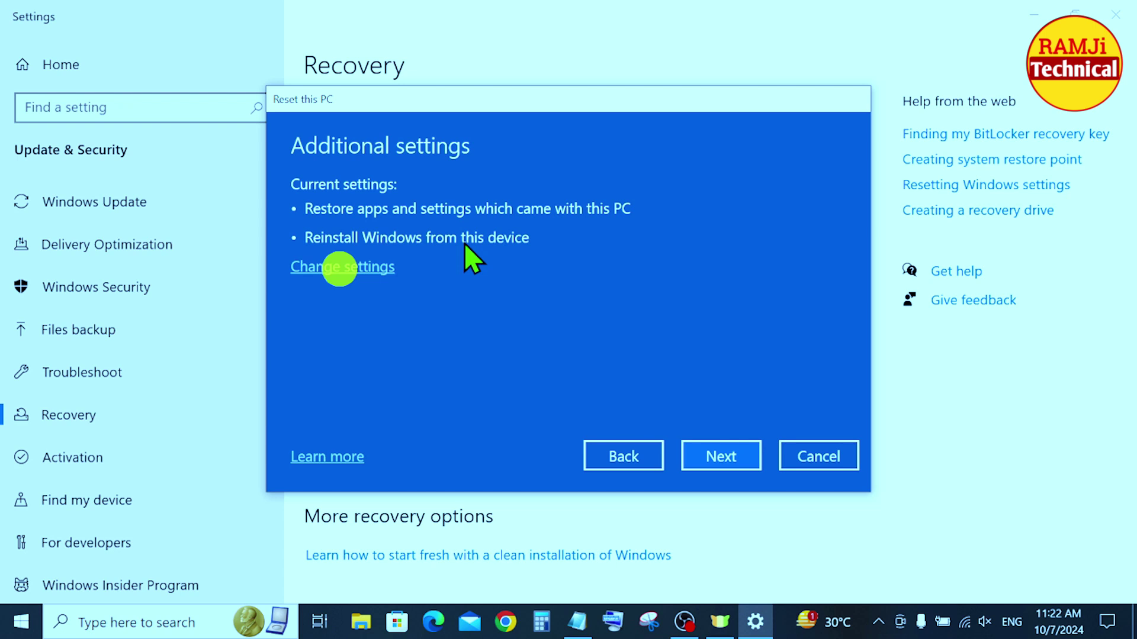
click(379, 290)
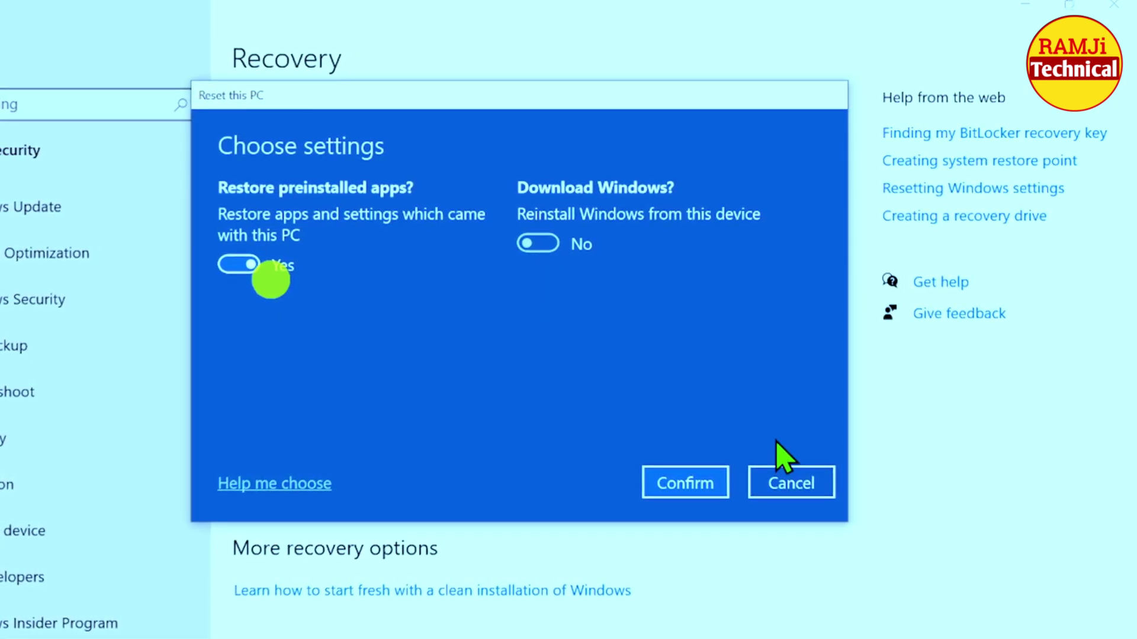
click(708, 495)
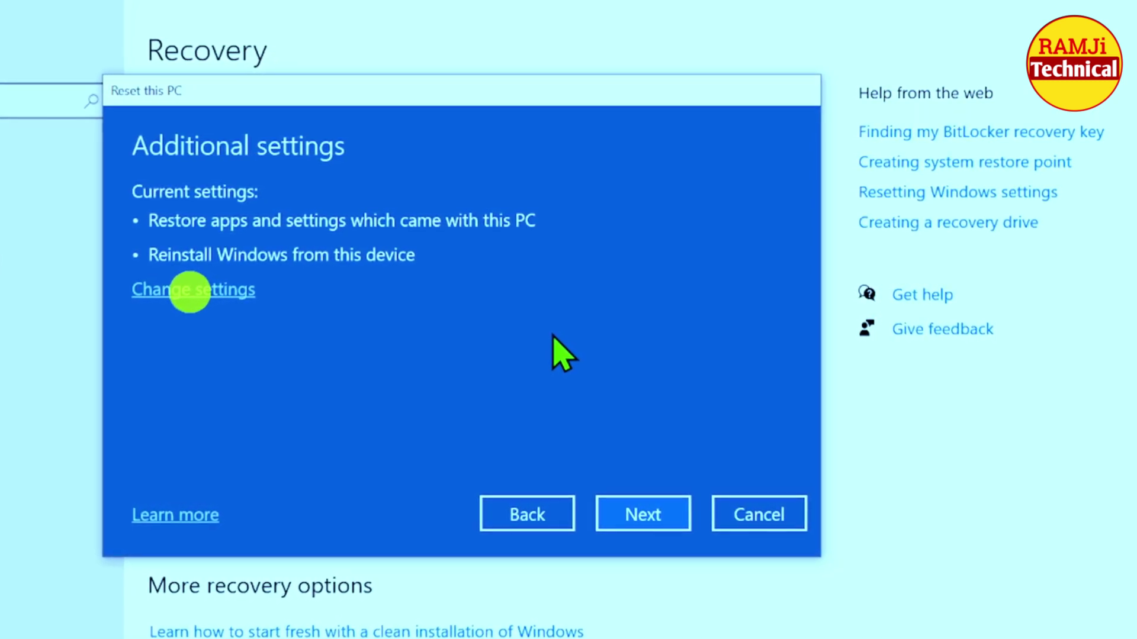
Proceed past the additional reset settings, cancel the reset during preparation and close Settings.
click(667, 516)
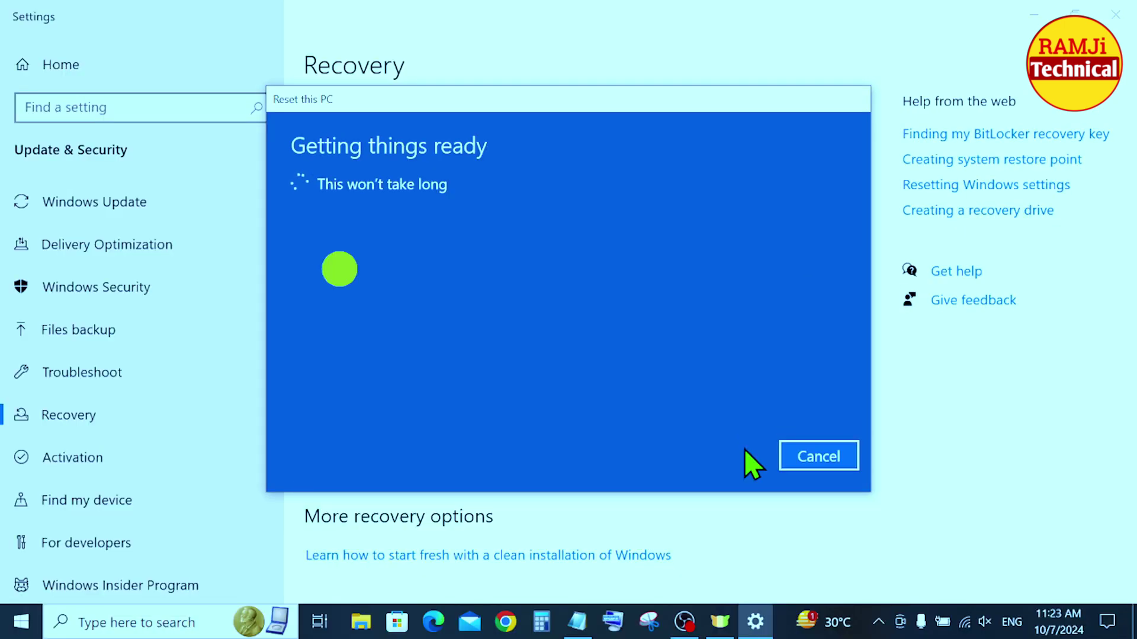
click(828, 458)
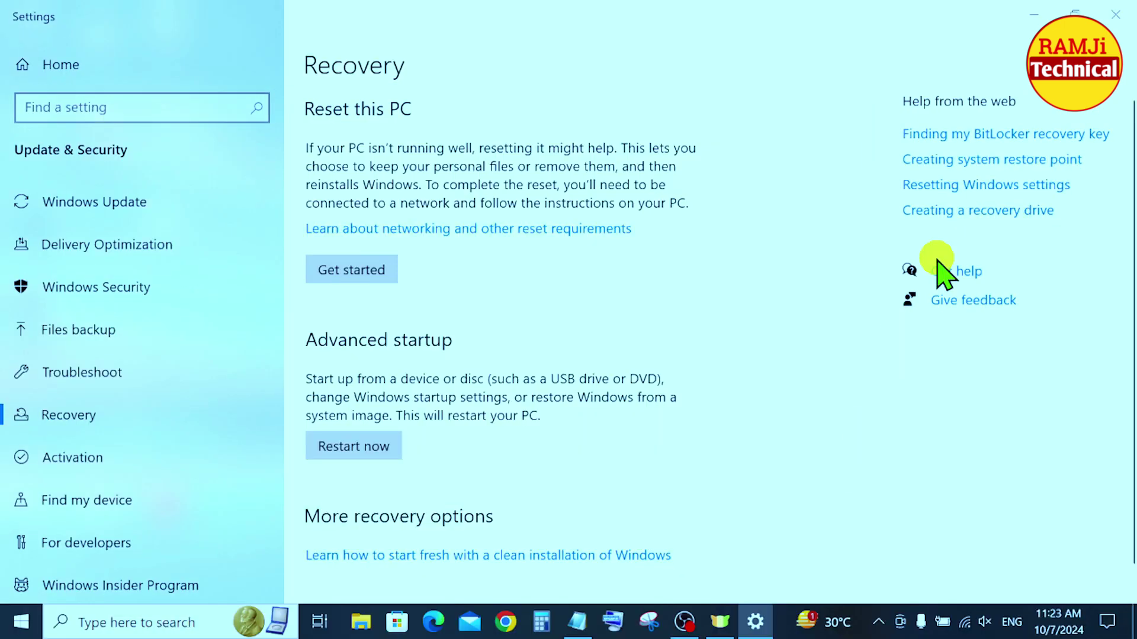
click(1115, 15)
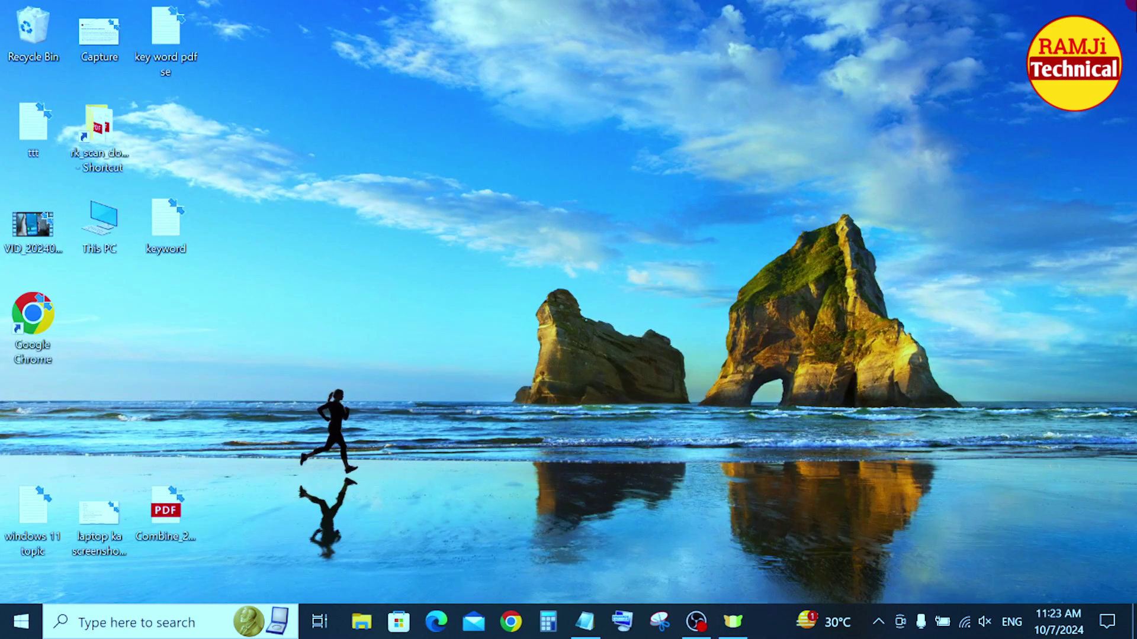
Open This PC and examine the C:, D: and E: drives.
double_click(100, 220)
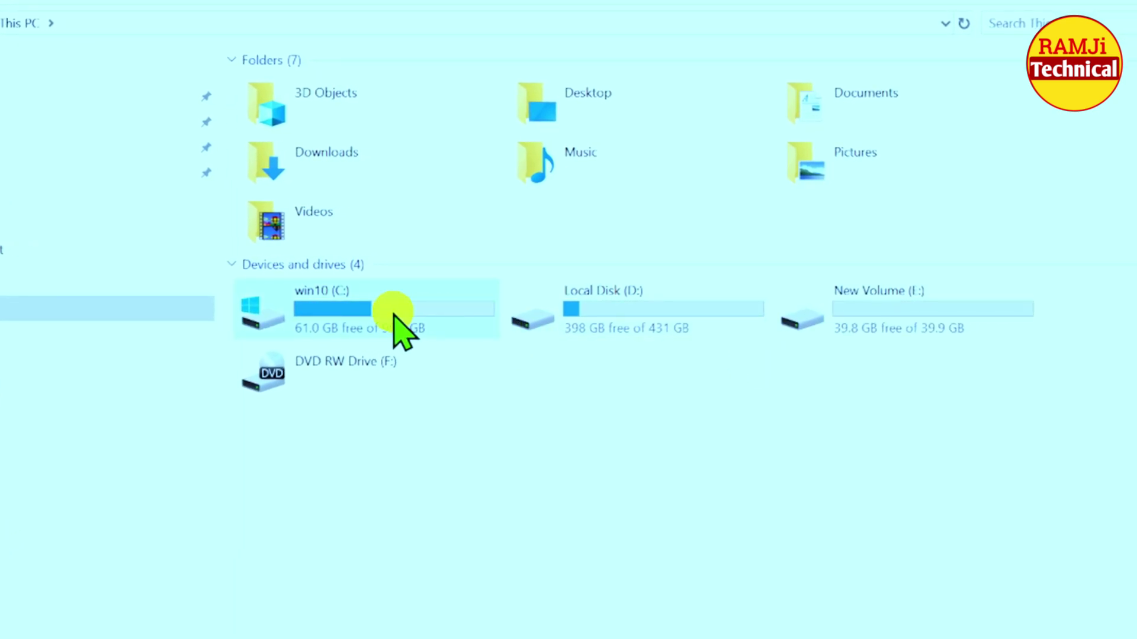
mouse_move(385, 317)
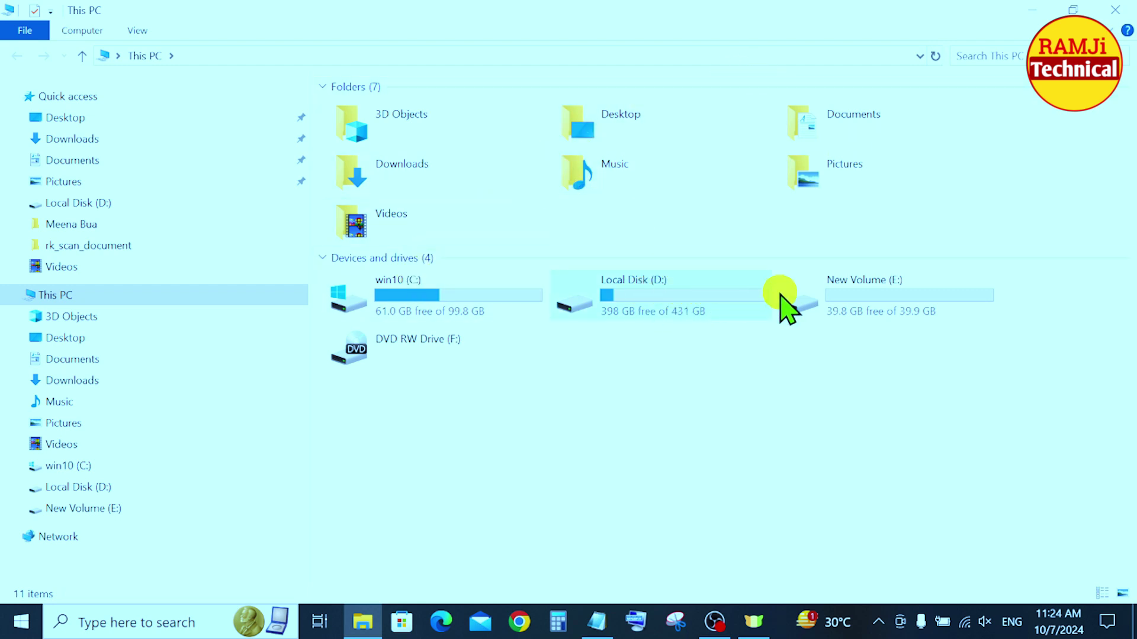
click(1040, 8)
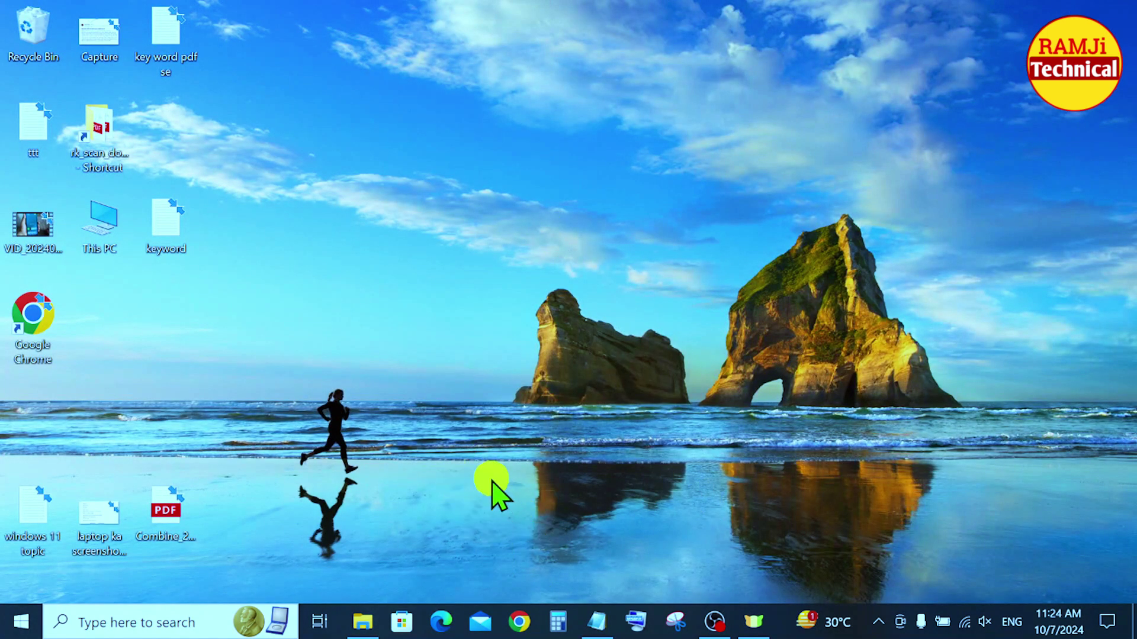
click(359, 622)
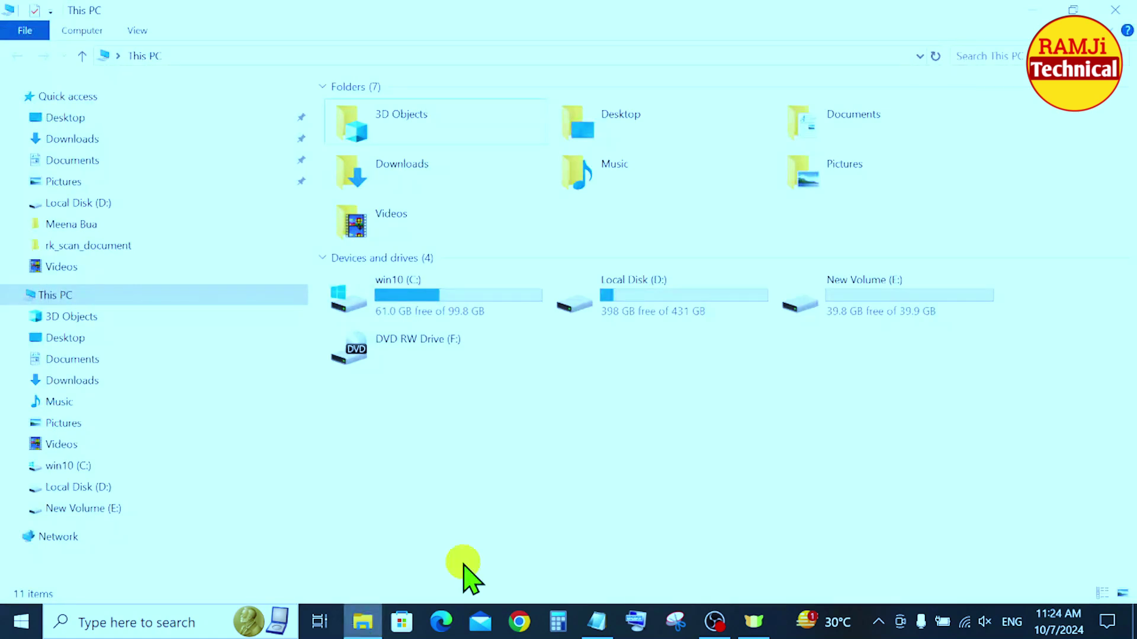